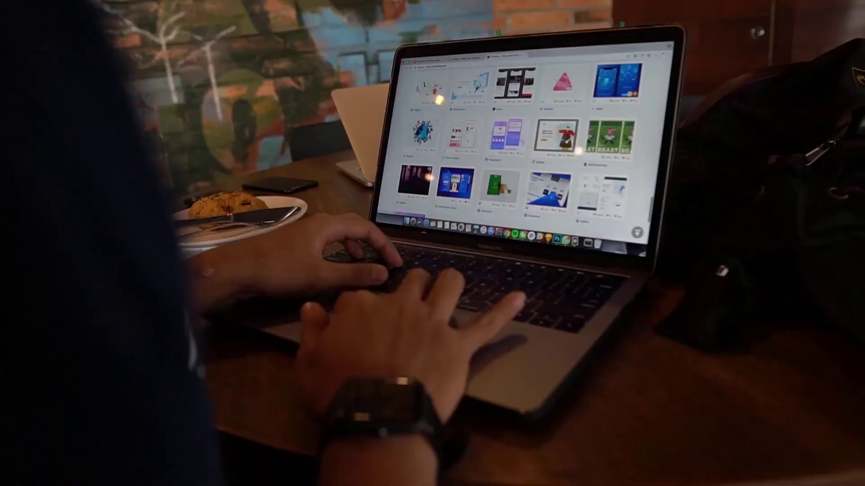
Move Brave's taskbar icon to the first pinned position next to Start.
scroll(523, 144, down, 10)
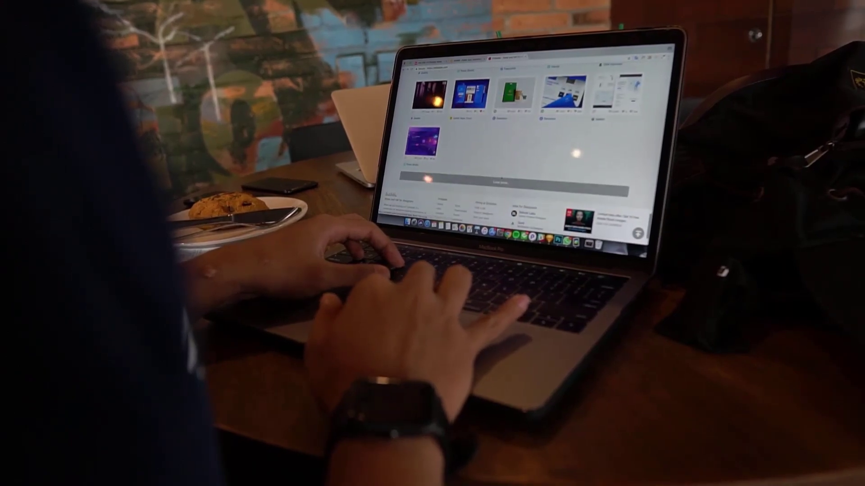
scroll(523, 144, up, 3)
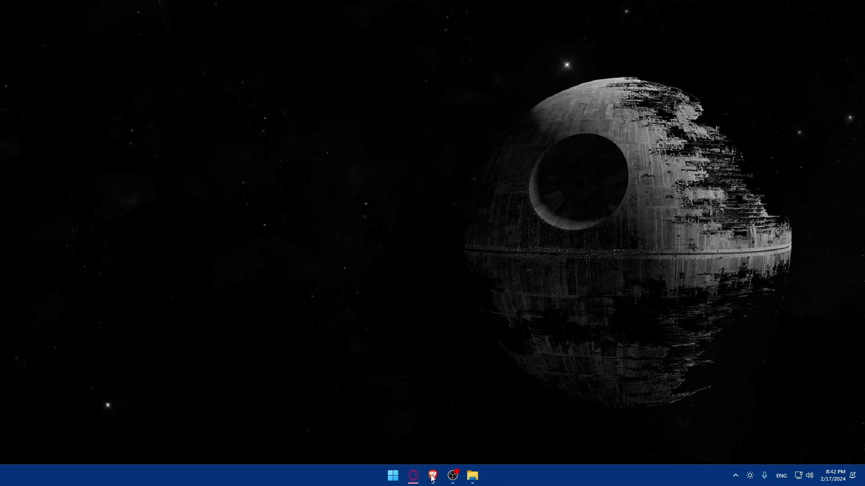
drag(468, 475, 410, 477)
Launch Brave and load webflow.com to reach the Webflow dashboard.
click(474, 474)
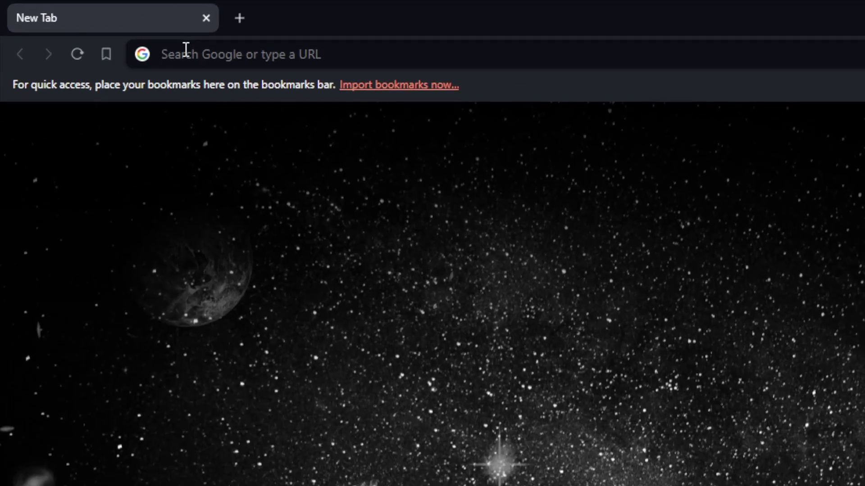
click(92, 26)
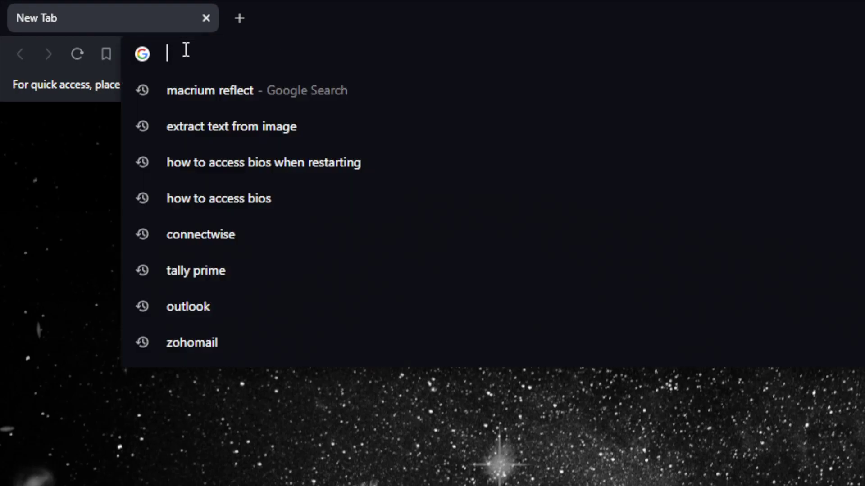
text(webflow.)
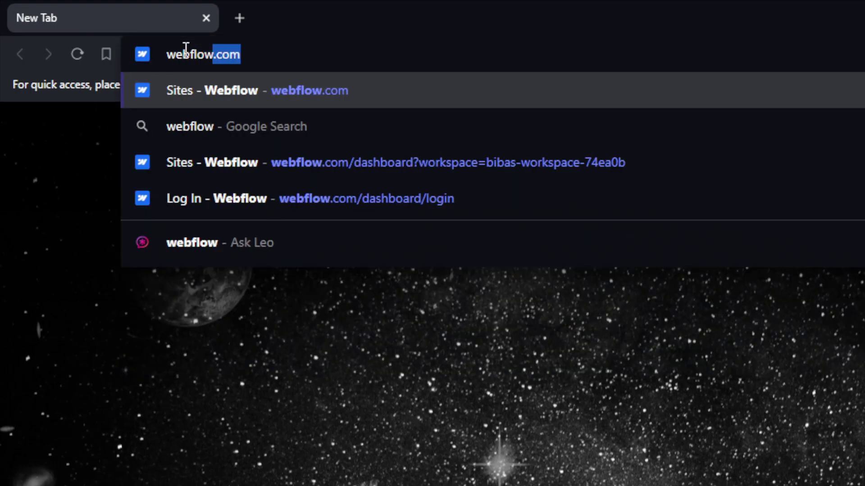
text(com)
key(Return)
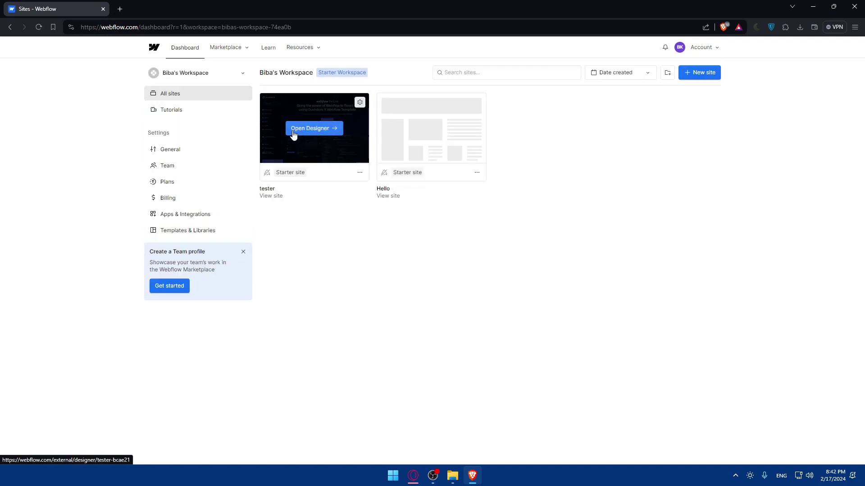
Open webflow.com in a private window and visit its Log in and Get started pages.
key(ctrl+shift+n)
text(web)
key(Return)
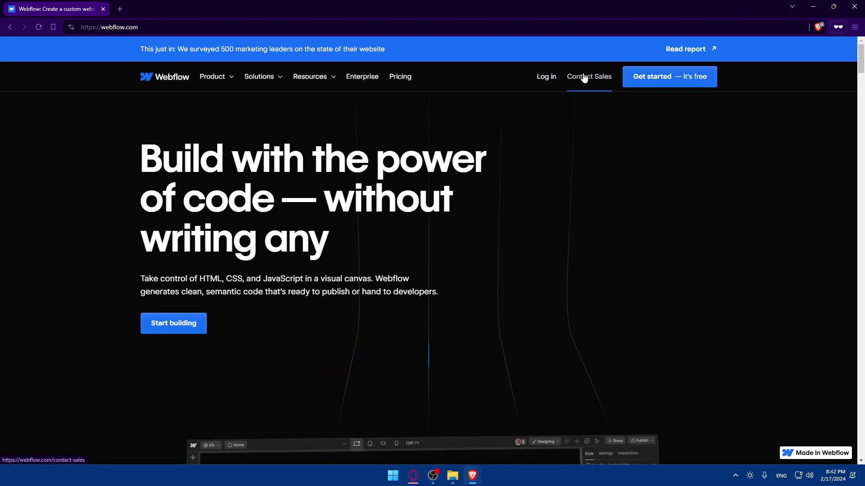
click(546, 76)
key(alt+Left)
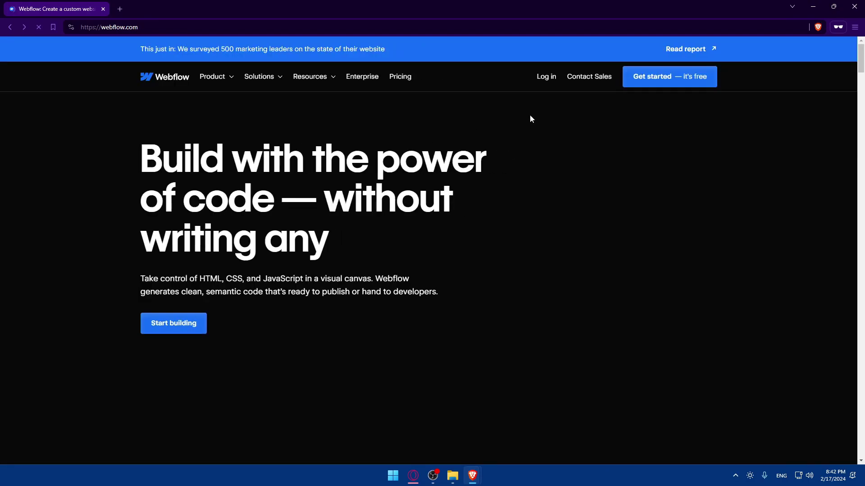
click(662, 81)
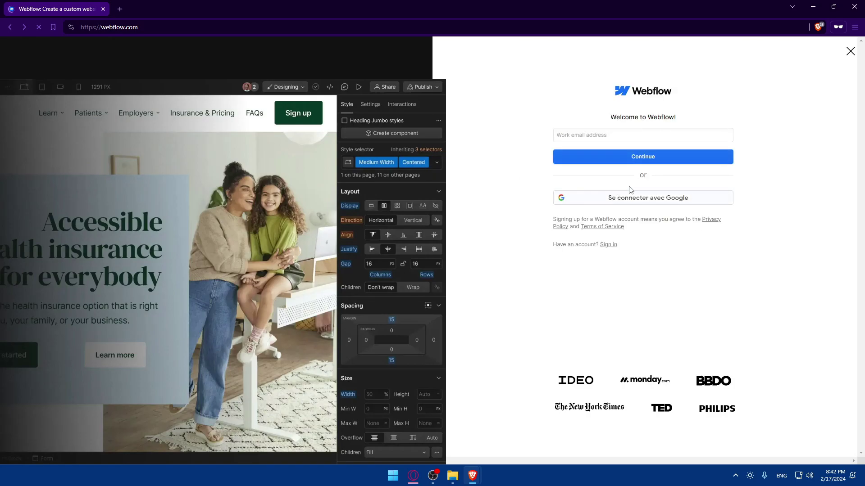
Load webflow.com in another private window and scroll through the homepage.
key(ctrl+shift+n)
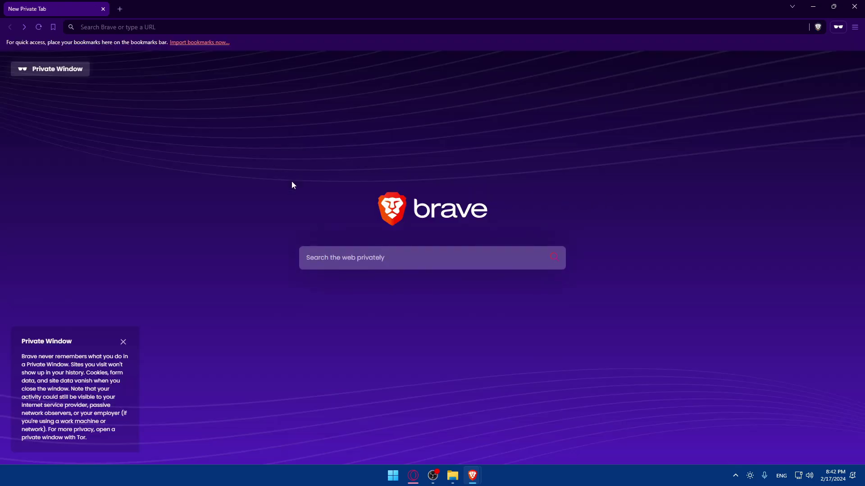
text(webflow.com)
key(Return)
scroll(463, 156, down, 5)
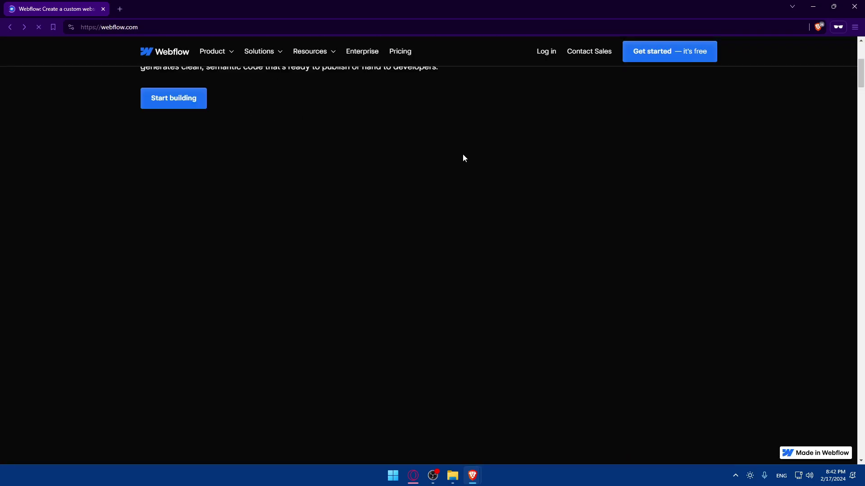
scroll(454, 159, up, 3)
scroll(453, 159, down, 6)
scroll(380, 136, up, 3)
scroll(323, 136, down, 9)
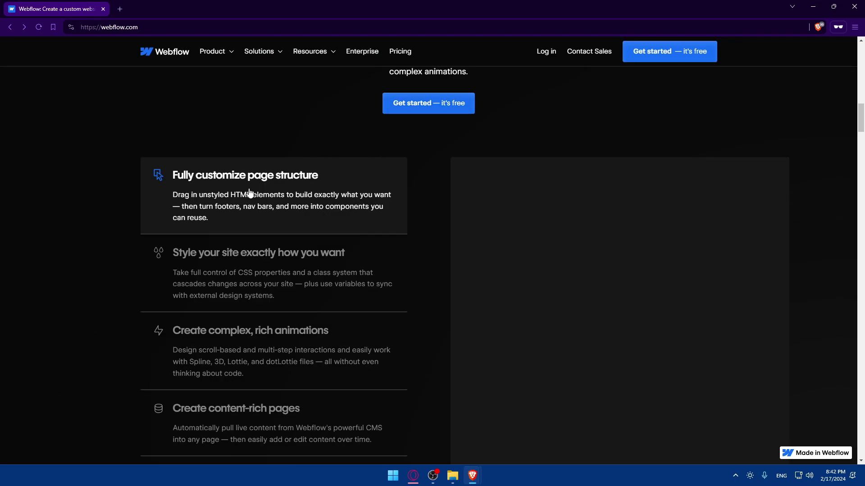
scroll(249, 184, down, 12)
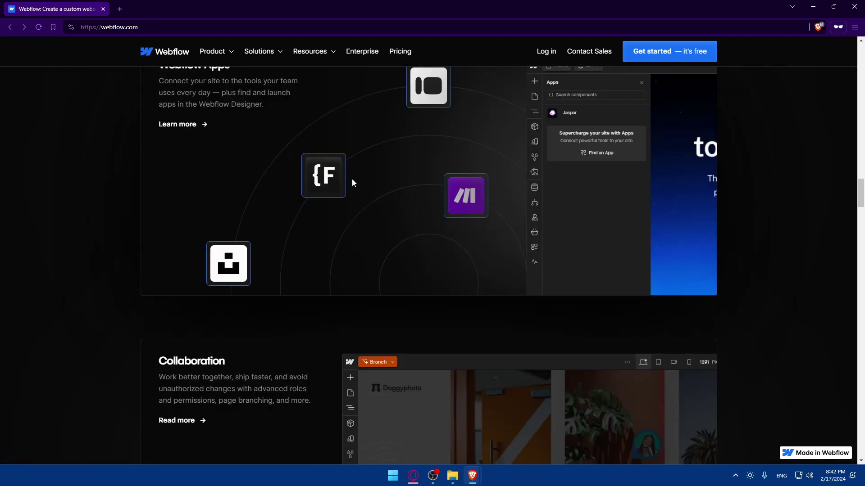
scroll(357, 178, down, 15)
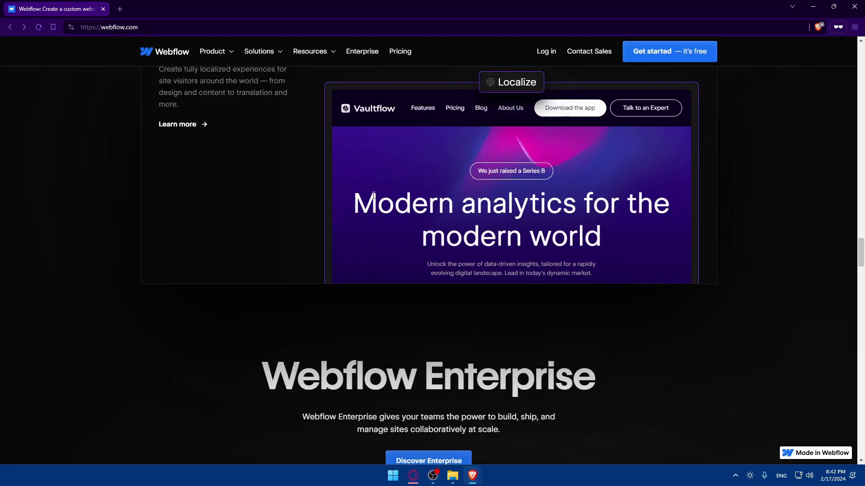
click(398, 51)
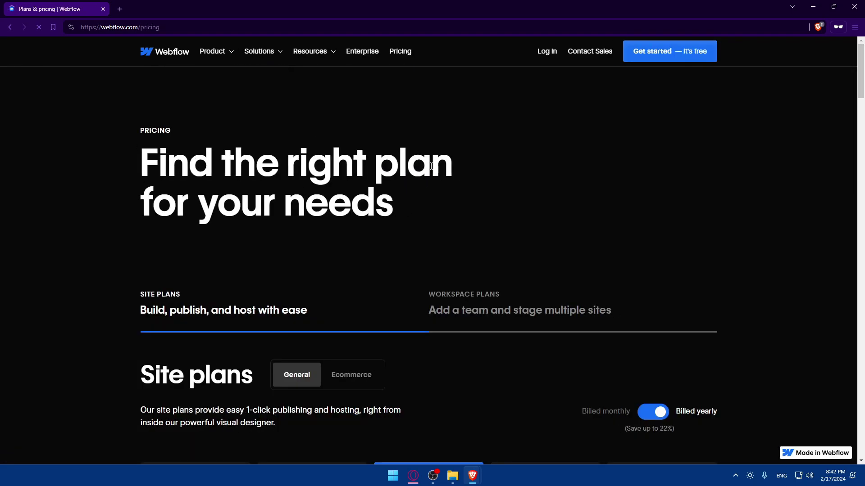
scroll(343, 215, down, 5)
scroll(343, 215, down, 3)
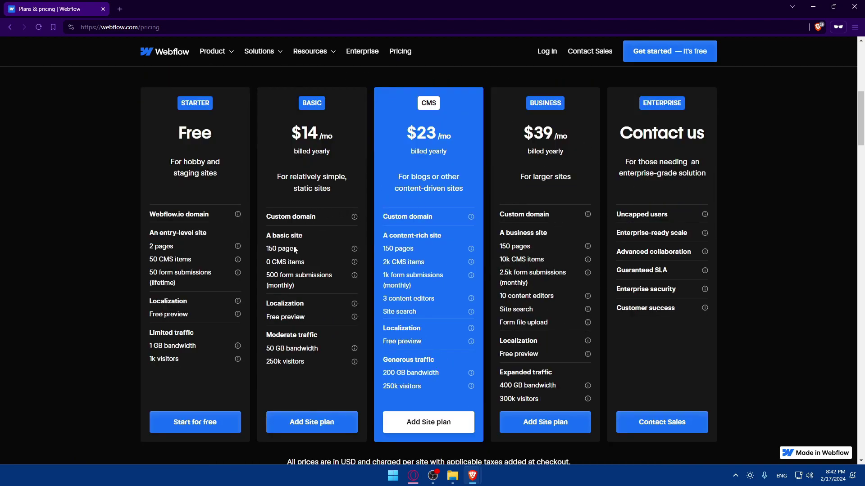
scroll(395, 279, up, 5)
click(362, 227)
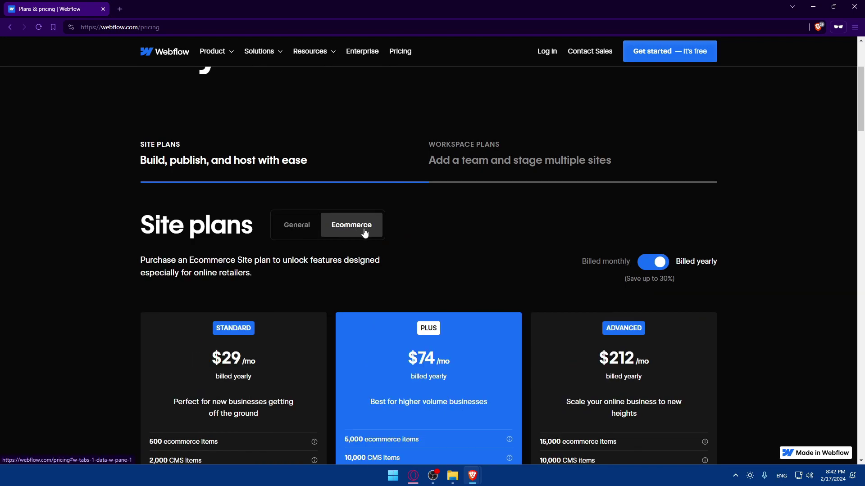
scroll(414, 261, down, 3)
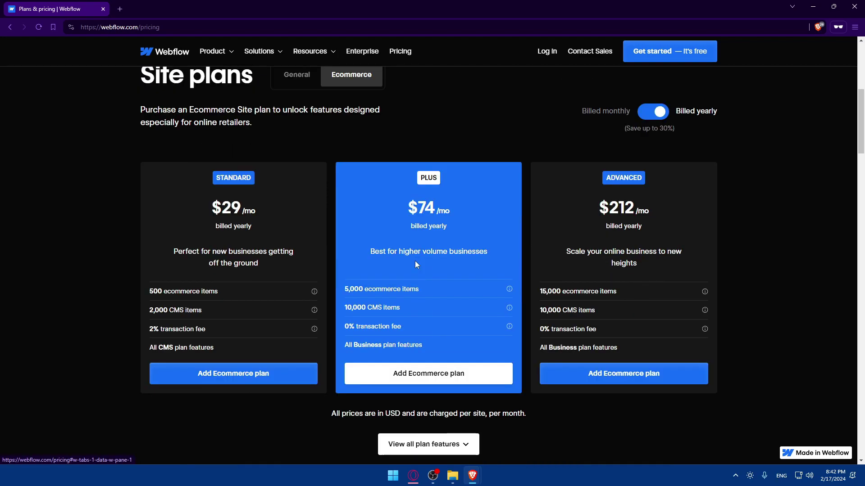
click(655, 118)
click(655, 115)
click(289, 79)
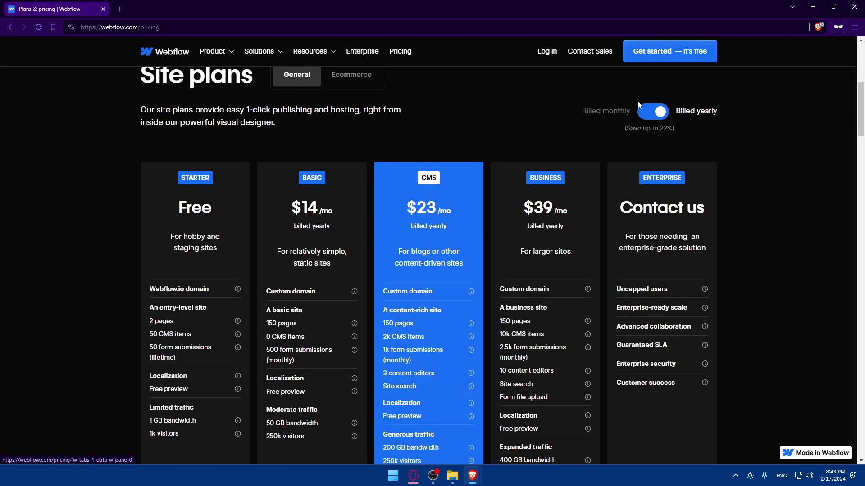
click(645, 108)
click(644, 108)
scroll(730, 86, up, 6)
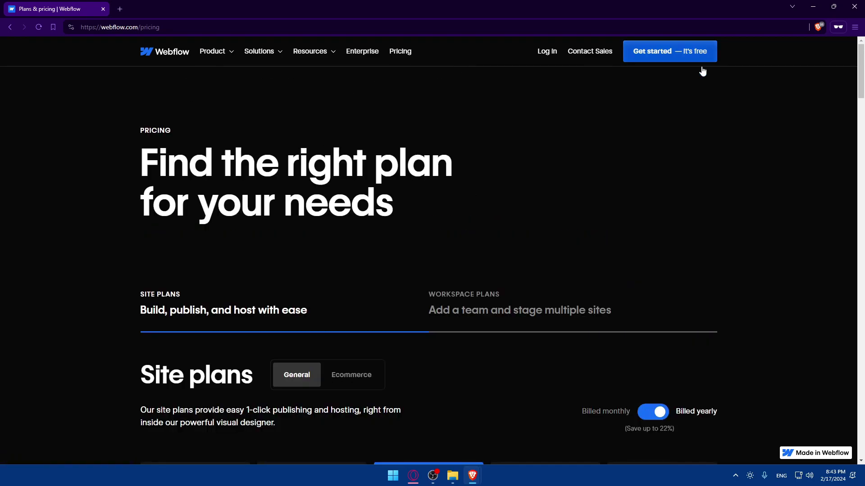
Close the private Brave window to return to the Webflow dashboard.
click(854, 6)
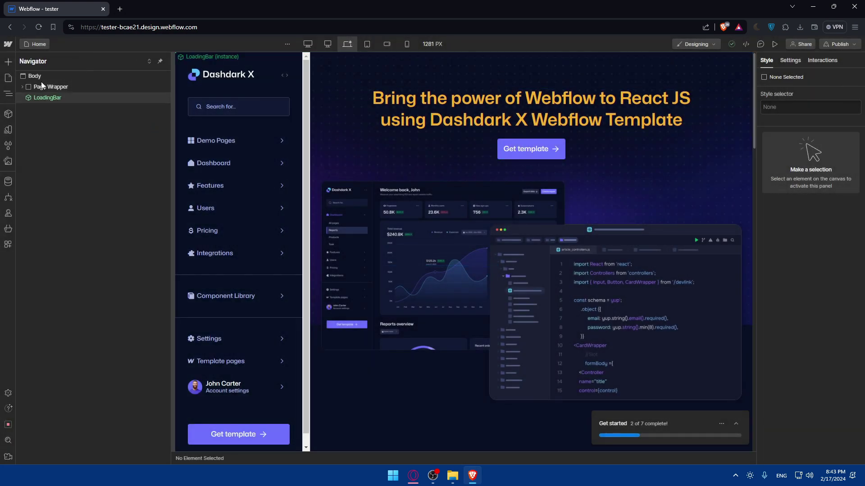
Select the Sidebar on the canvas and browse the Add elements panel.
click(211, 143)
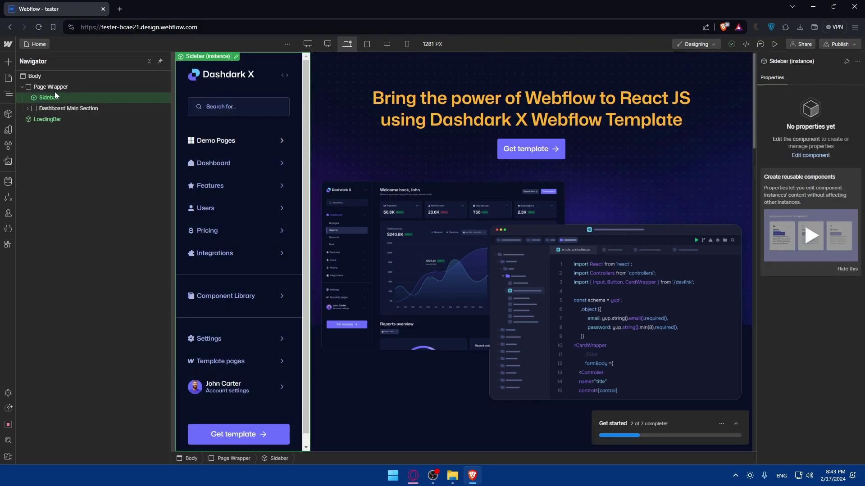
click(8, 63)
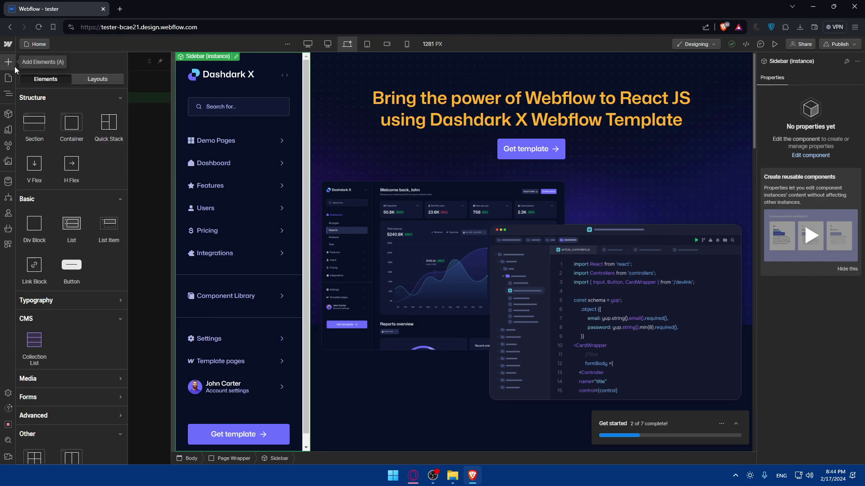
scroll(72, 152, down, 1)
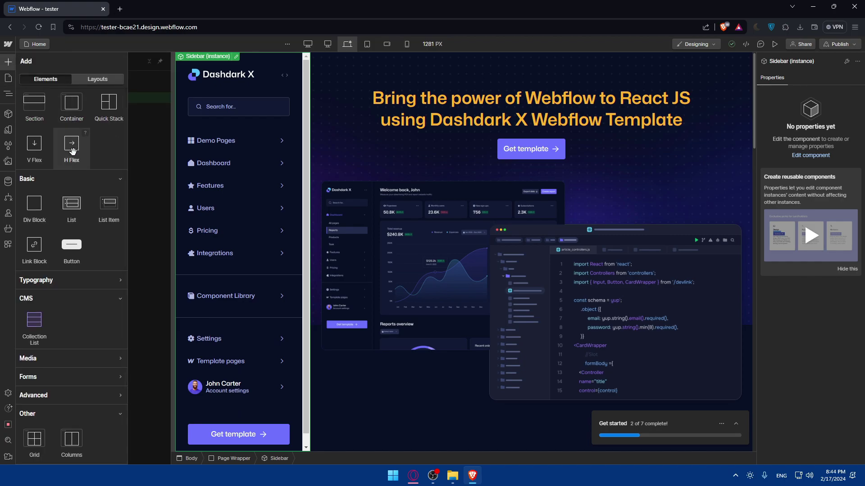
scroll(67, 183, up, 1)
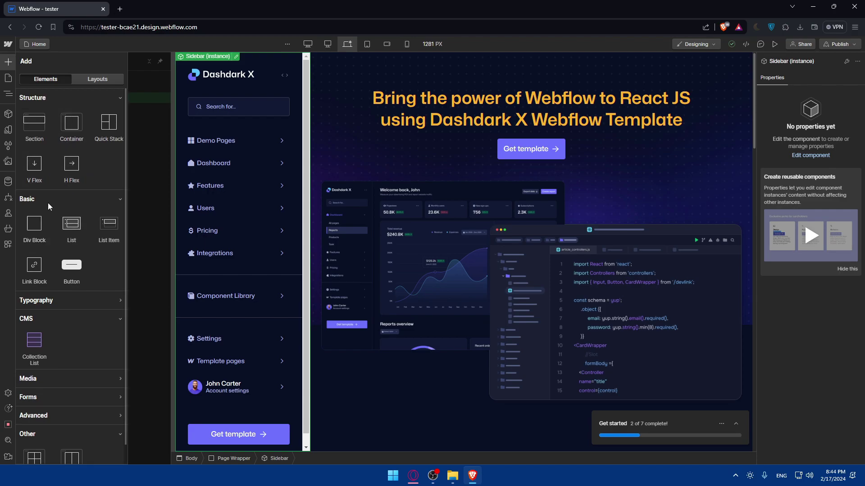
scroll(74, 182, down, 1)
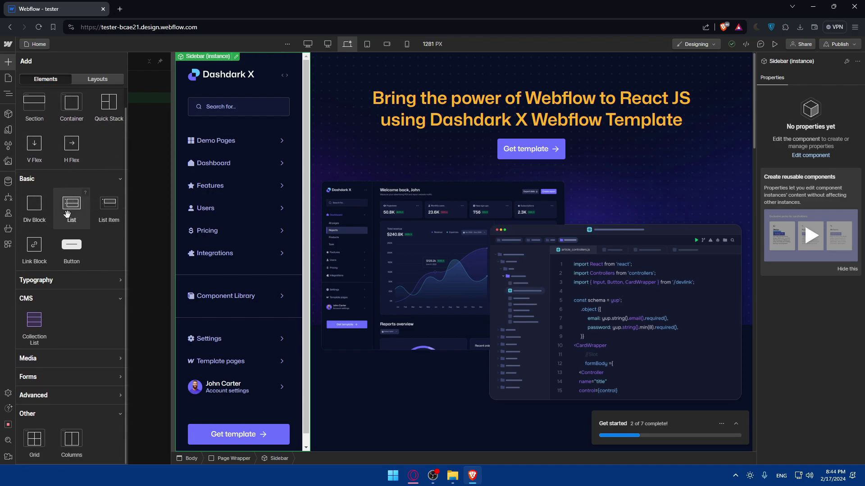
Expand the Typography, Media, Forms and Advanced element categories and scroll through them.
click(73, 287)
scroll(75, 270, down, 4)
scroll(72, 130, up, 3)
scroll(72, 234, down, 3)
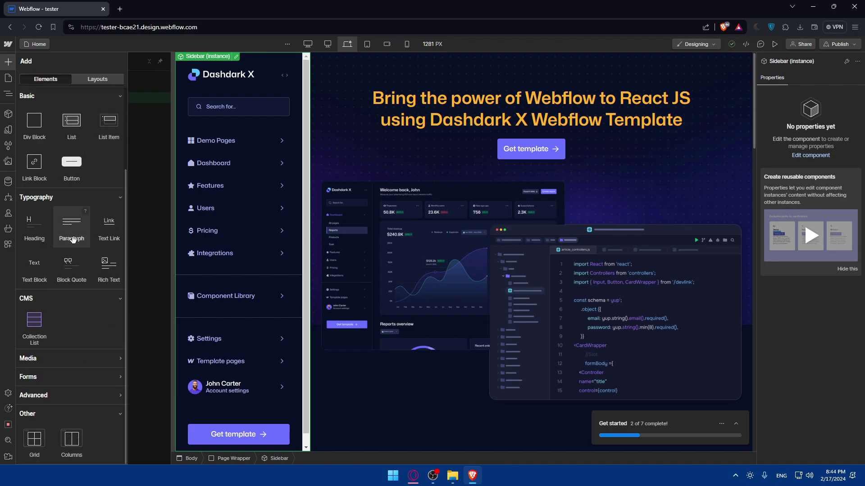
click(80, 358)
scroll(76, 352, down, 2)
click(66, 377)
scroll(68, 351, down, 4)
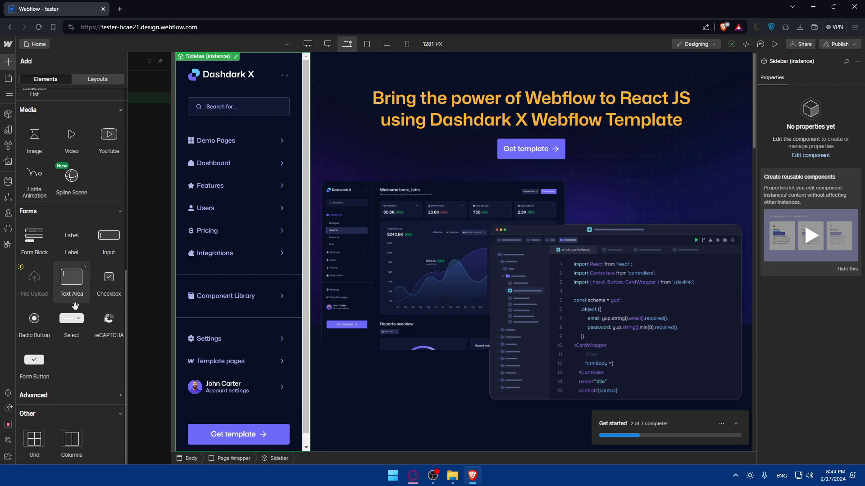
click(70, 396)
scroll(83, 315, down, 4)
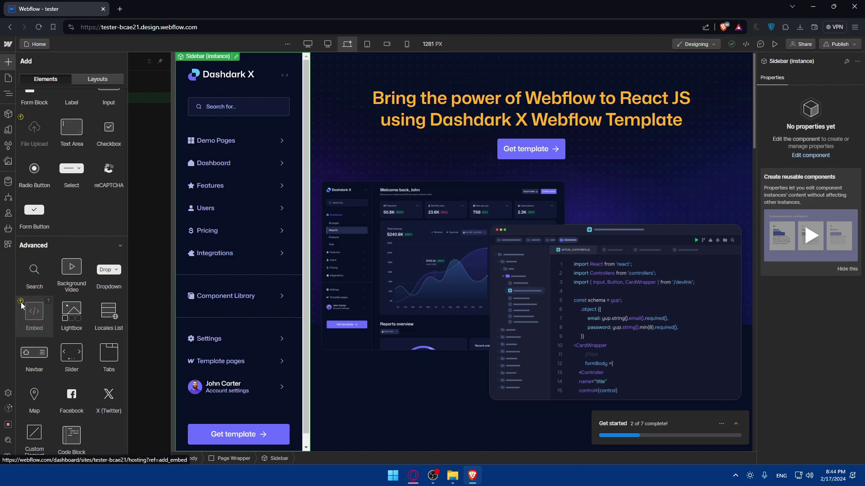
scroll(33, 306, down, 2)
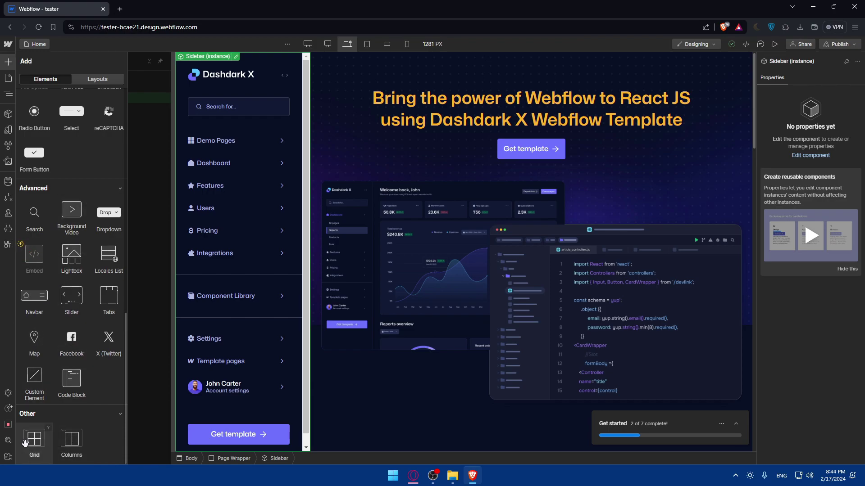
scroll(69, 223, up, 10)
Look over the site's Pages list, then return to the Navigator tree.
click(8, 78)
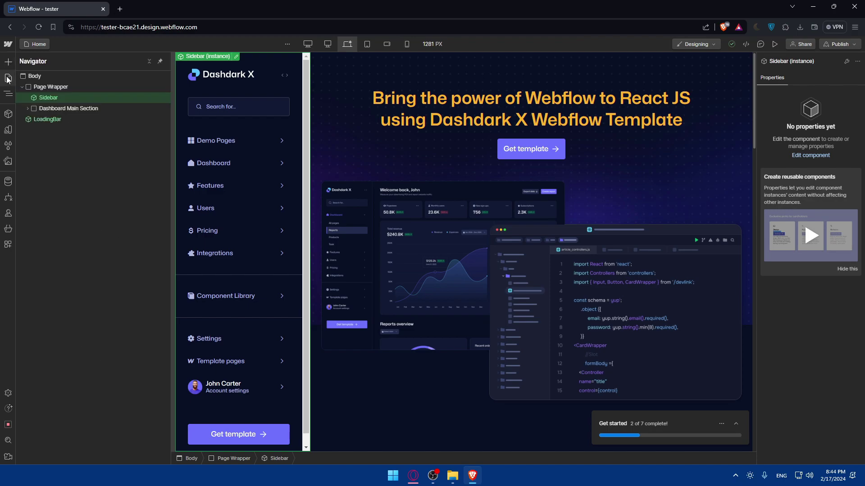
click(8, 79)
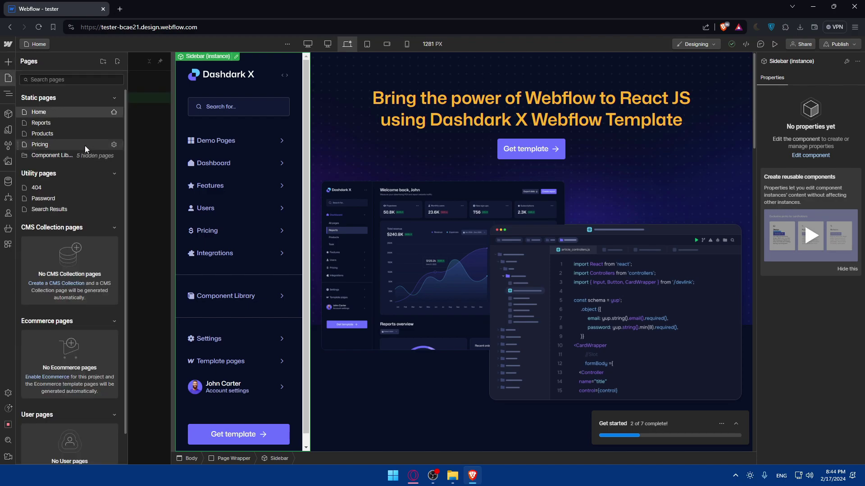
click(8, 96)
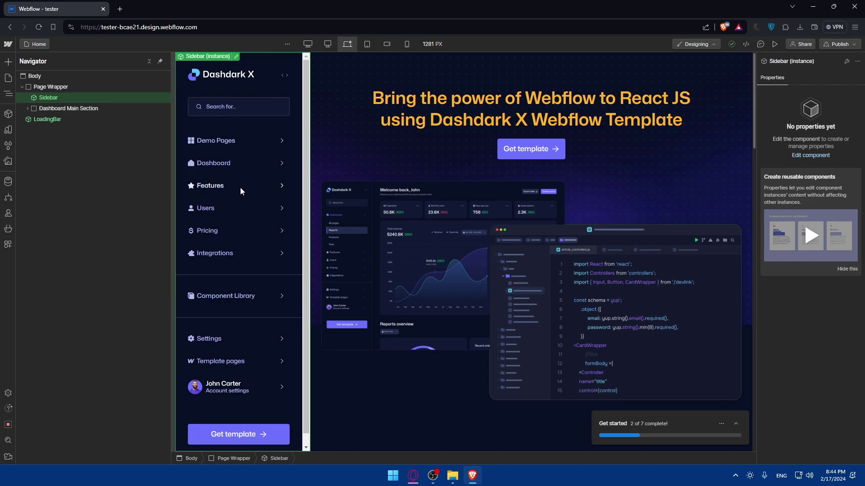
Edit the Sidebar component and select its Dashboard, Features, Users and Demo Pages items.
double_click(235, 141)
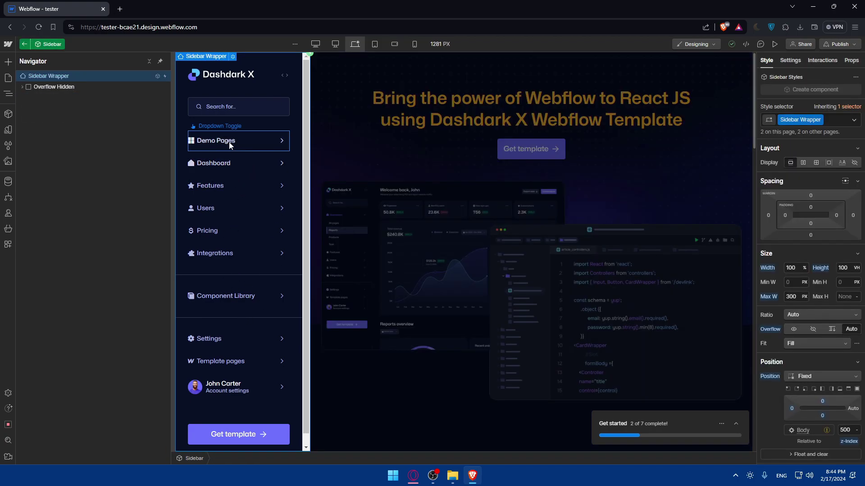
click(228, 165)
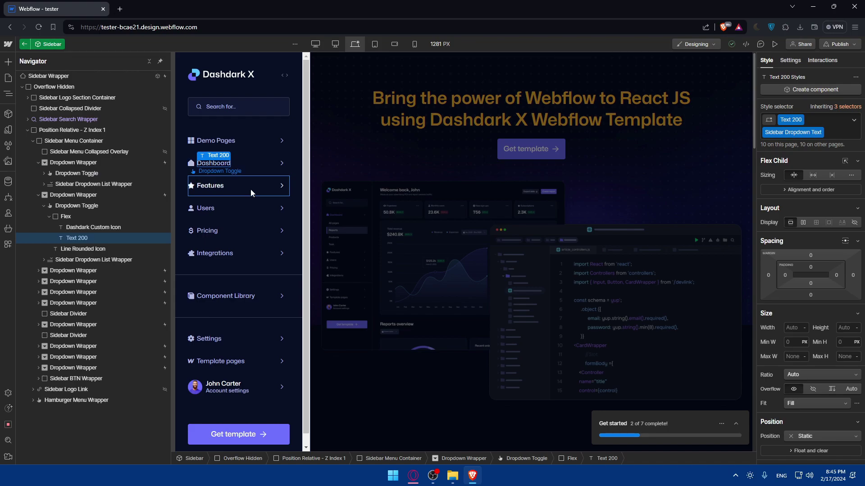
click(251, 189)
click(247, 209)
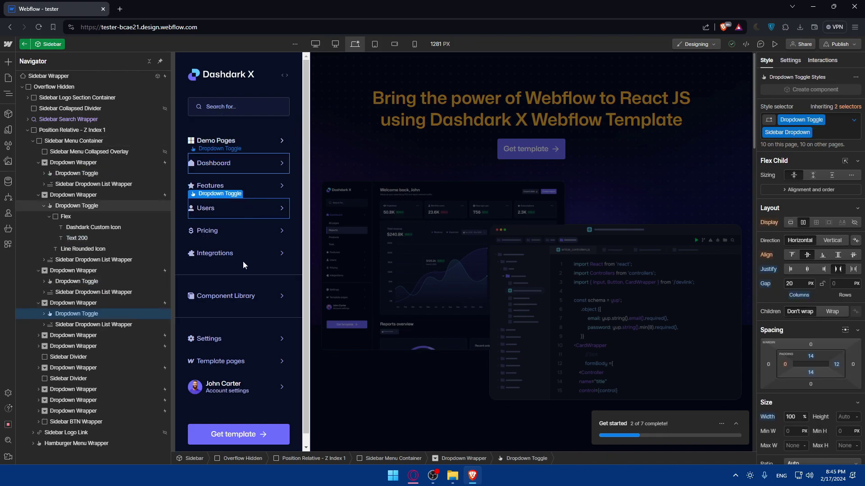
click(255, 149)
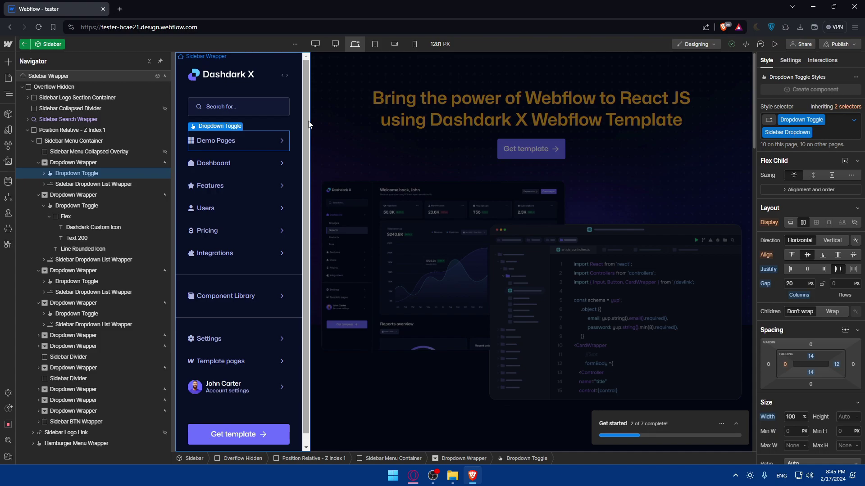
click(240, 184)
click(237, 207)
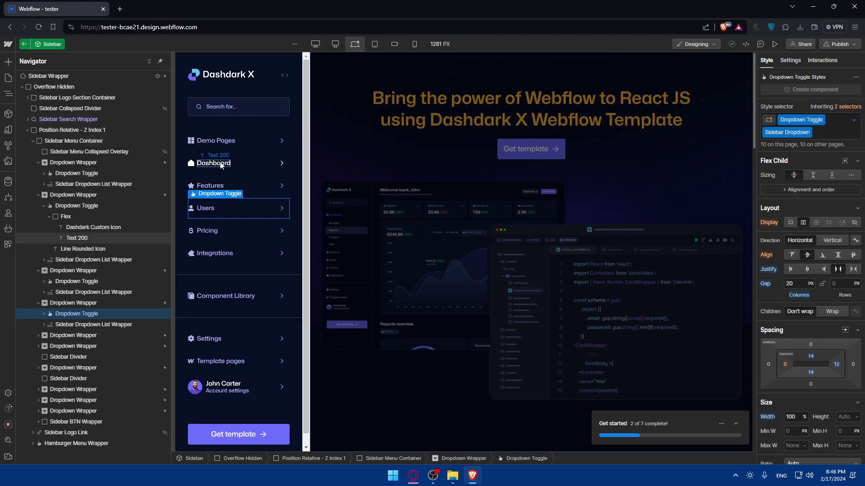
click(231, 182)
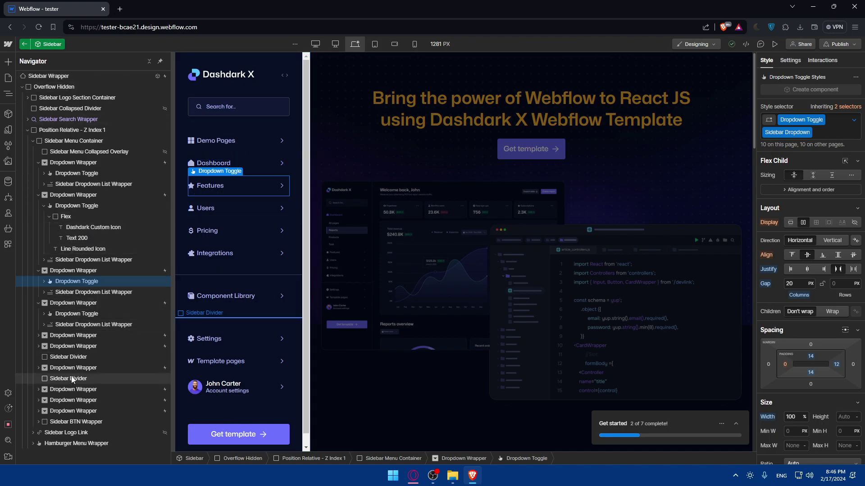
click(23, 88)
click(22, 87)
click(38, 76)
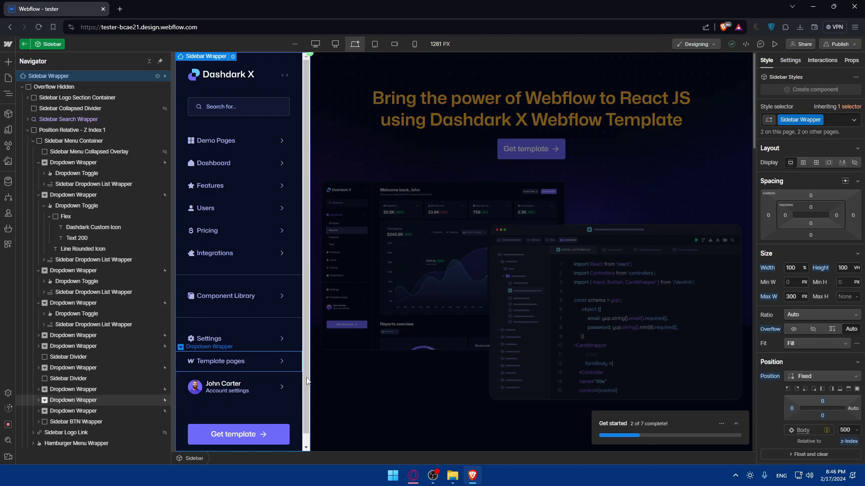
Delete the account settings profile Dropdown Wrapper from the Sidebar menu.
click(60, 413)
key(Delete)
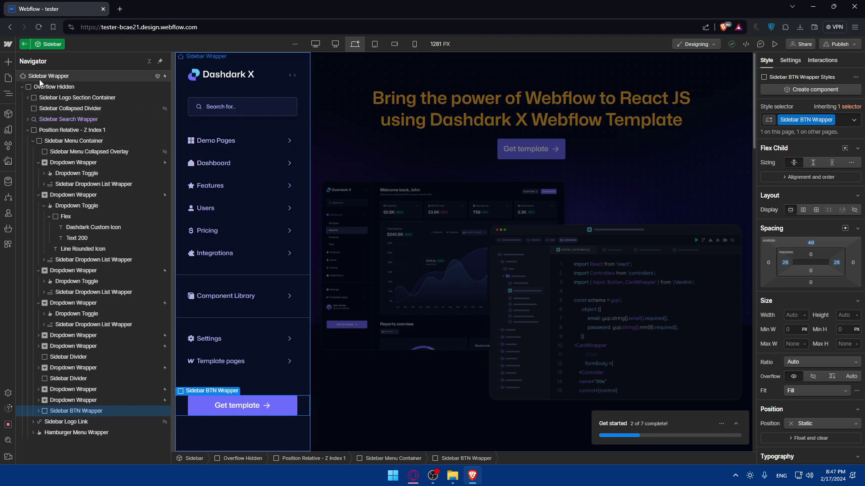
click(59, 75)
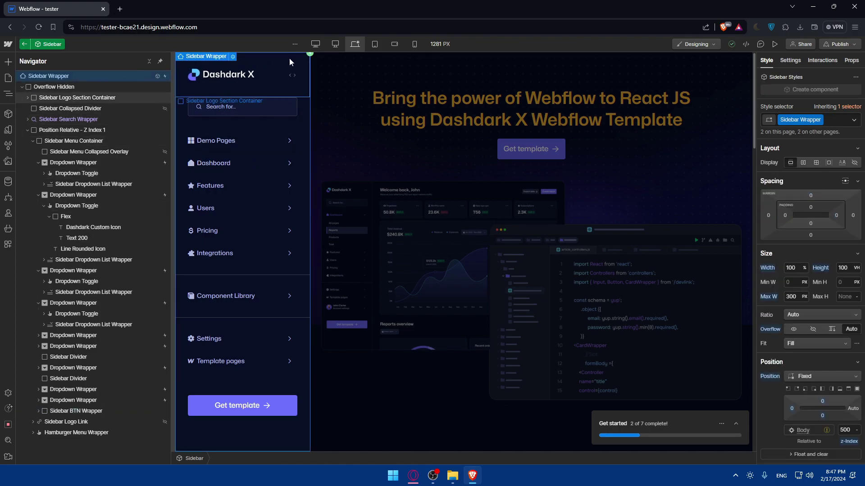
click(289, 58)
right_click(265, 65)
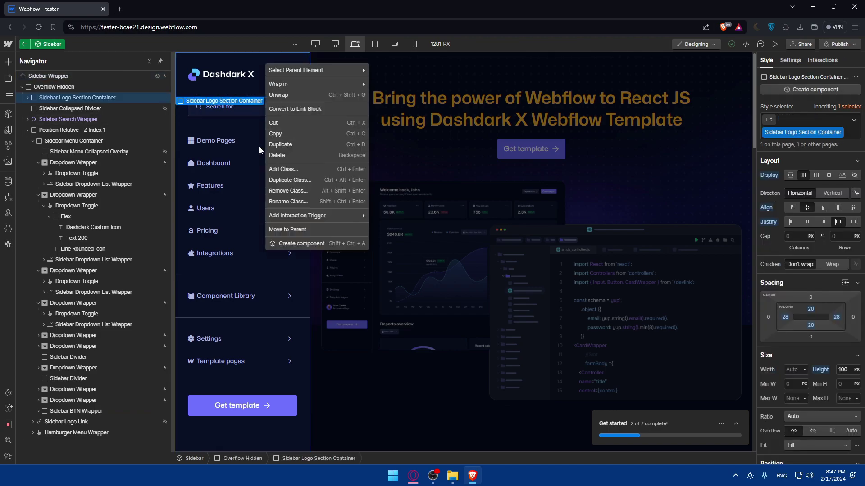
click(252, 61)
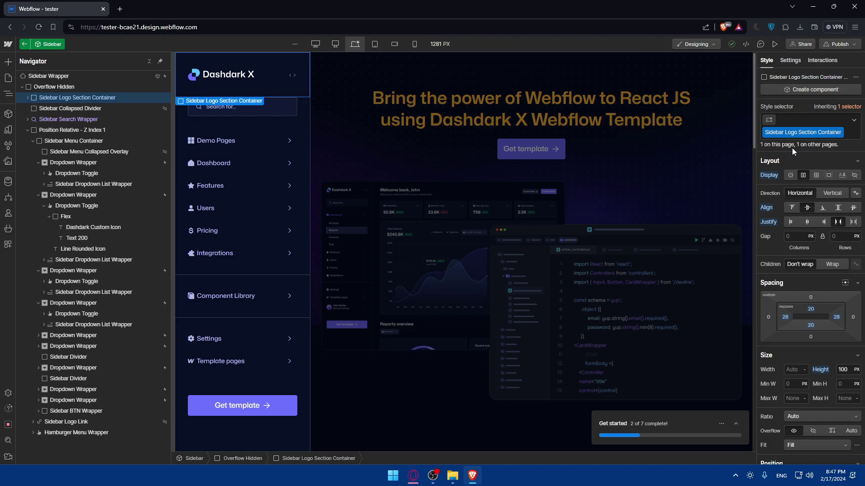
scroll(792, 154, down, 2)
scroll(820, 221, down, 2)
scroll(821, 220, down, 2)
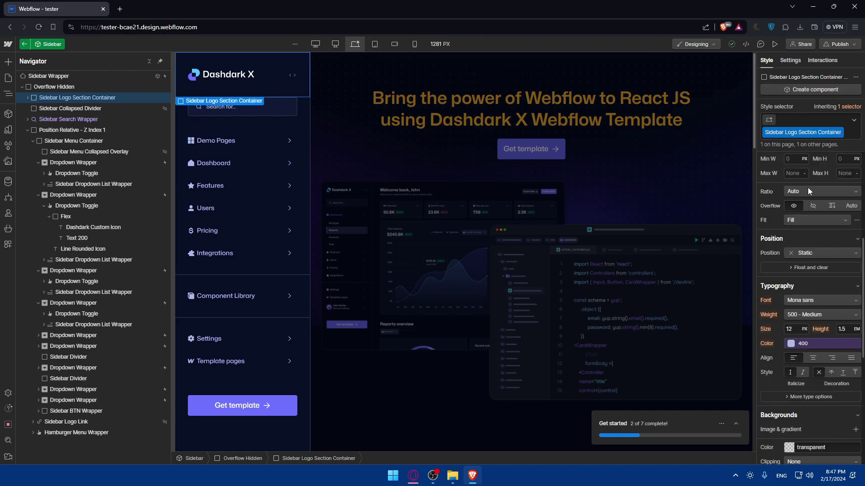
scroll(799, 238, down, 2)
scroll(809, 251, down, 3)
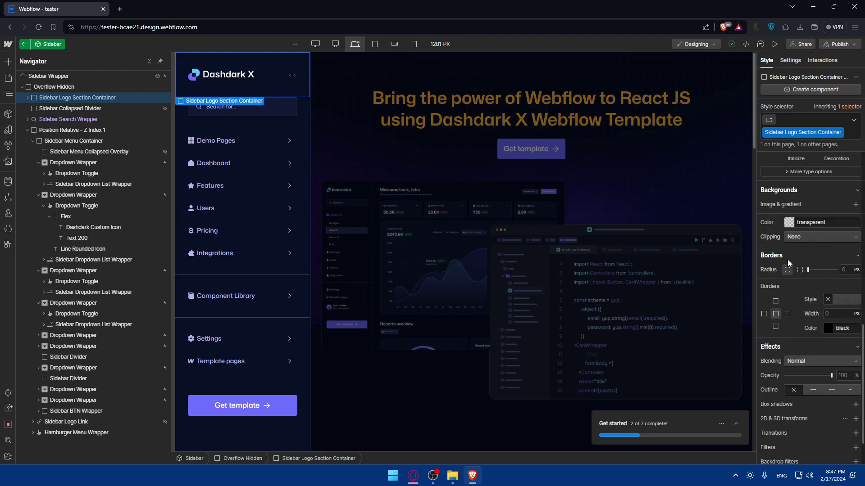
scroll(787, 259, down, 1)
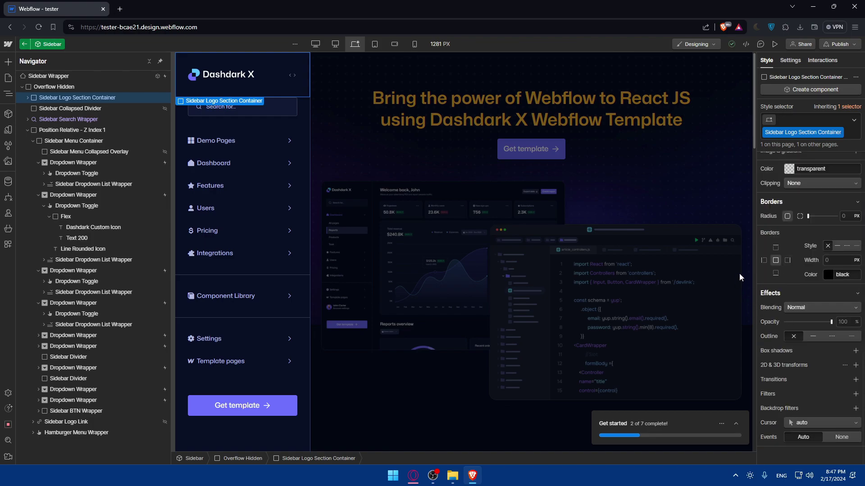
Check the Settings tab, then list Sidebar Wrapper's Navbar opens and Page Delay interactions.
click(786, 62)
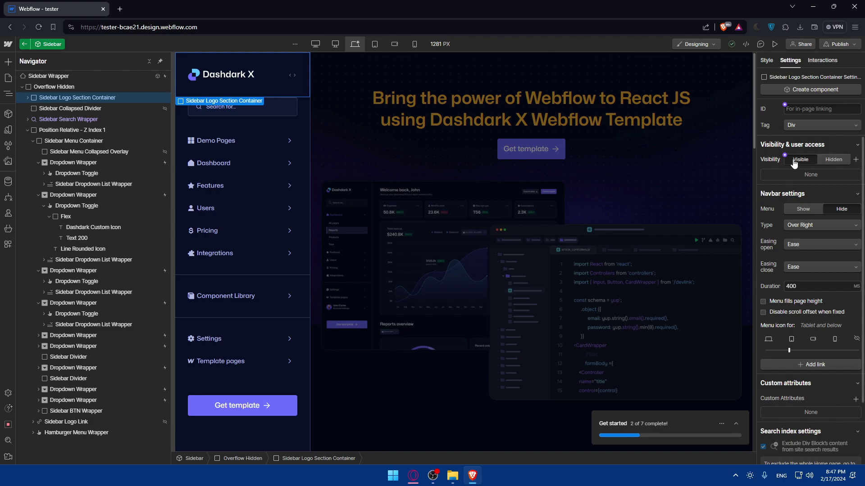
scroll(811, 143, down, 1)
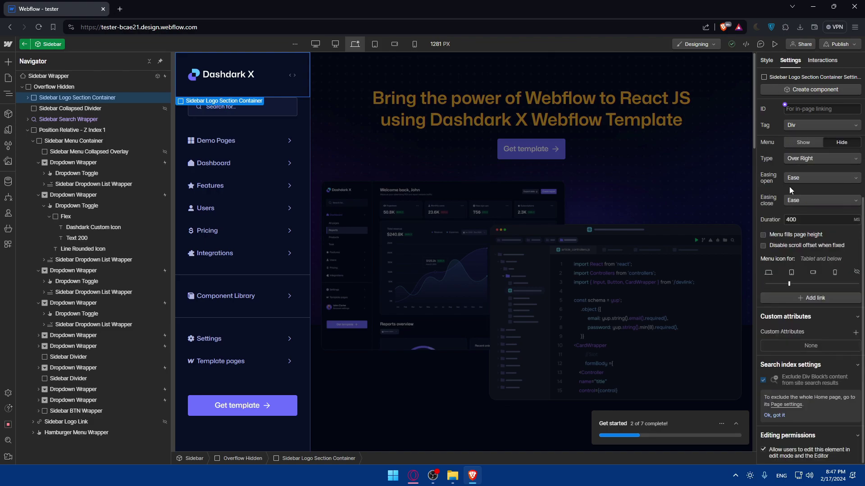
scroll(804, 169, up, 1)
click(820, 60)
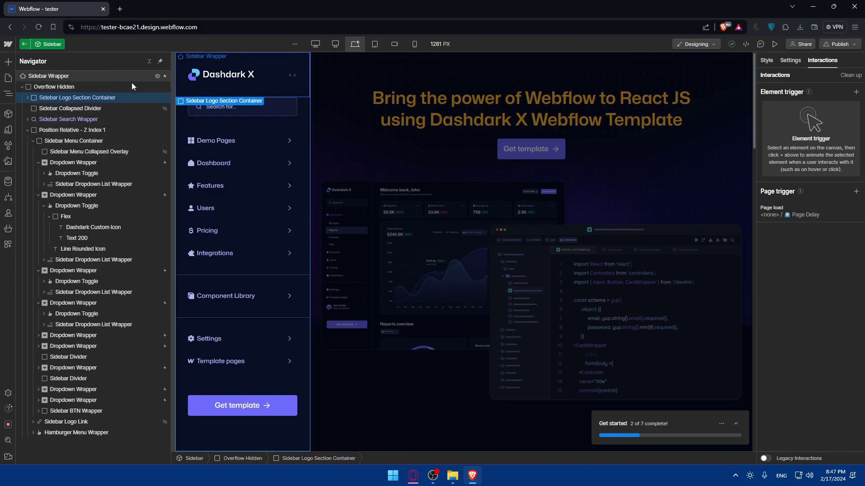
click(164, 76)
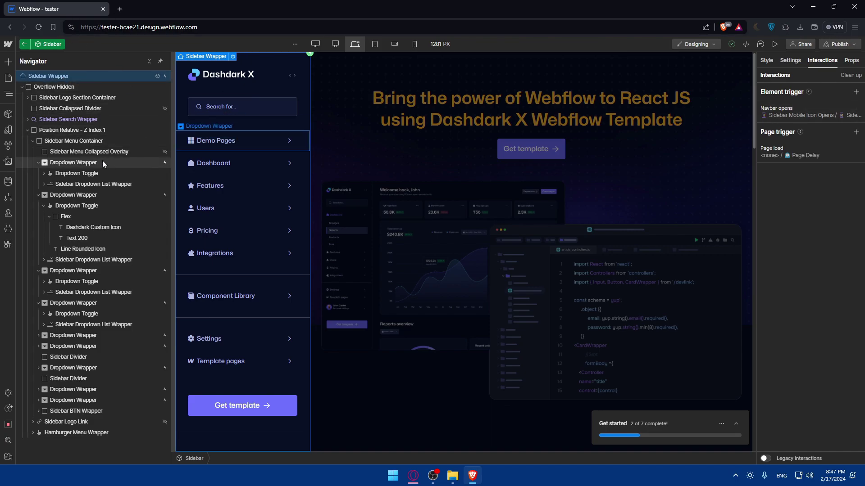
Review Sidebar Wrapper's styles: fixed position, 100% width, 100 VH height, 300 PX max width.
click(767, 61)
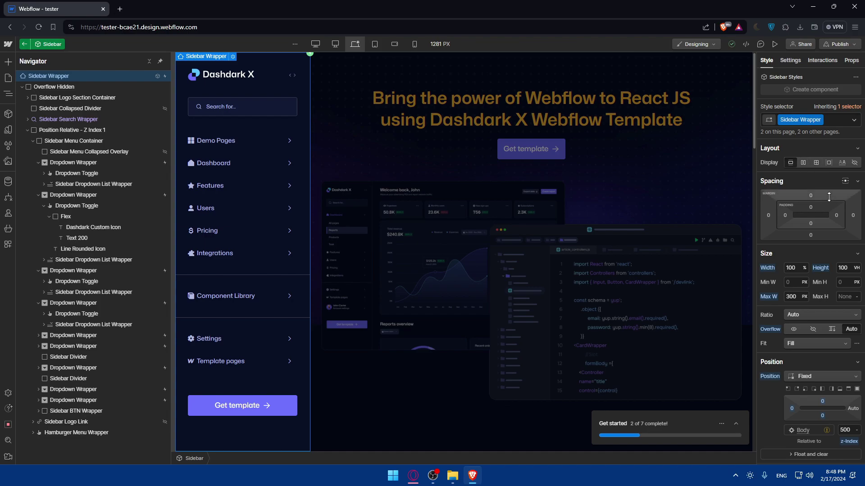
scroll(828, 226, down, 6)
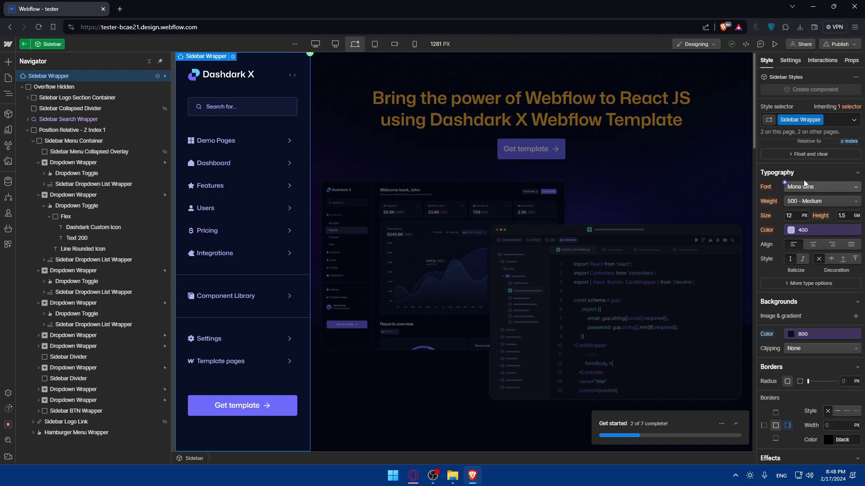
scroll(823, 302, down, 3)
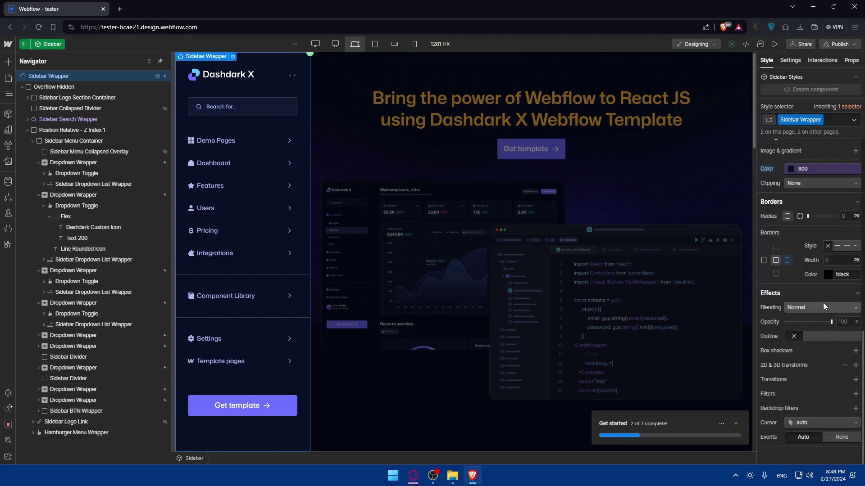
scroll(822, 297, up, 8)
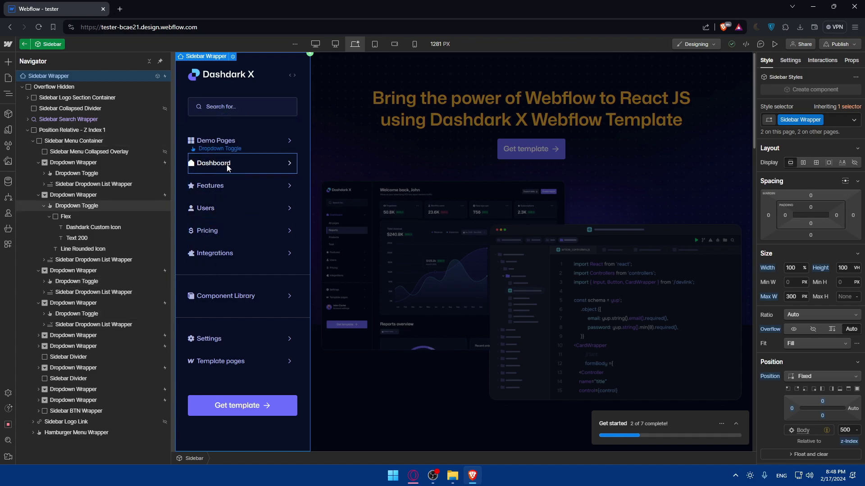
View the sidebar at the 1920 px and 1440 px breakpoints, then base desktop.
click(317, 44)
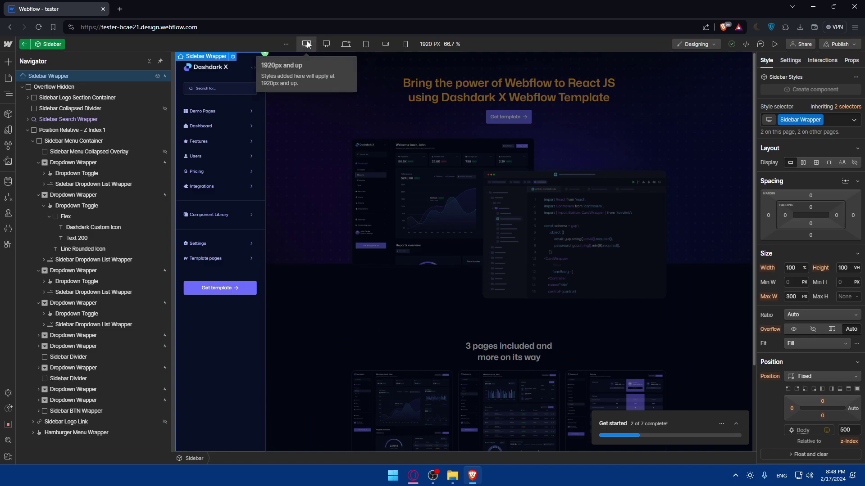
click(329, 45)
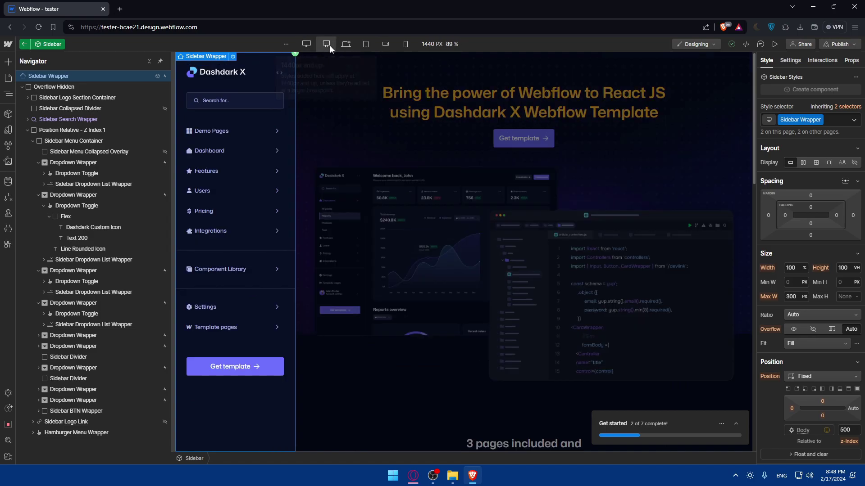
click(347, 45)
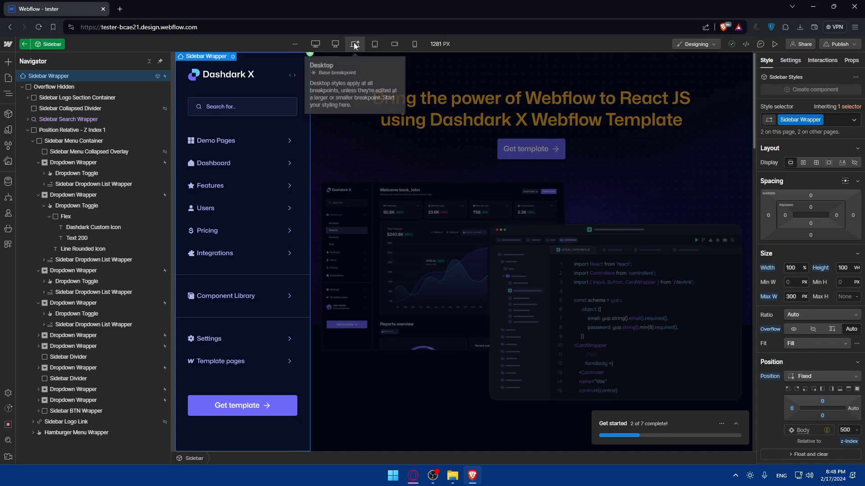
Check tablet, mobile landscape and mobile portrait layouts, then return to 1281 px desktop.
click(378, 46)
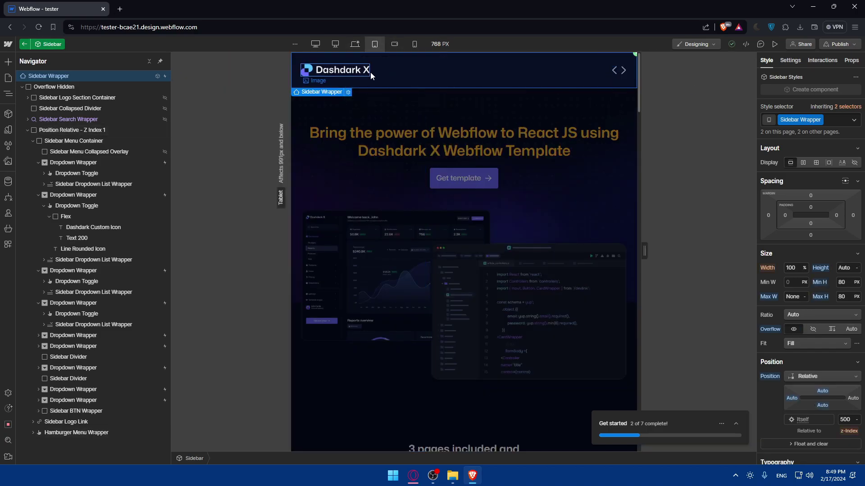
scroll(458, 109, down, 6)
scroll(465, 152, up, 6)
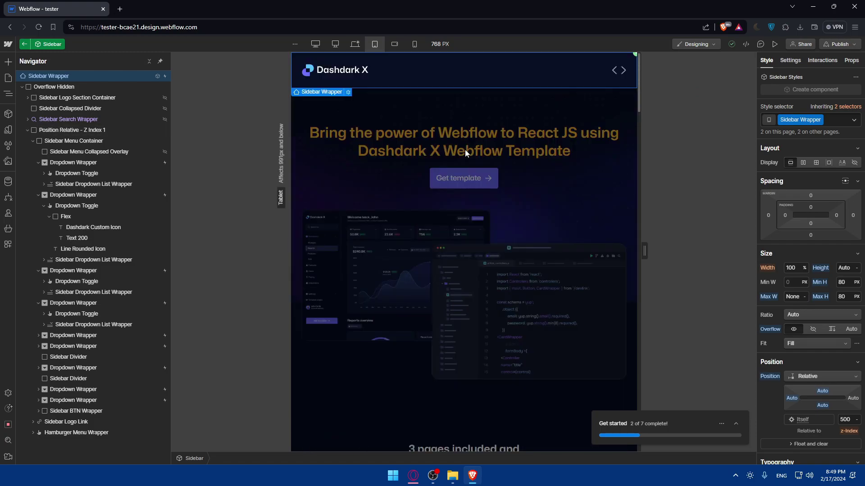
click(450, 74)
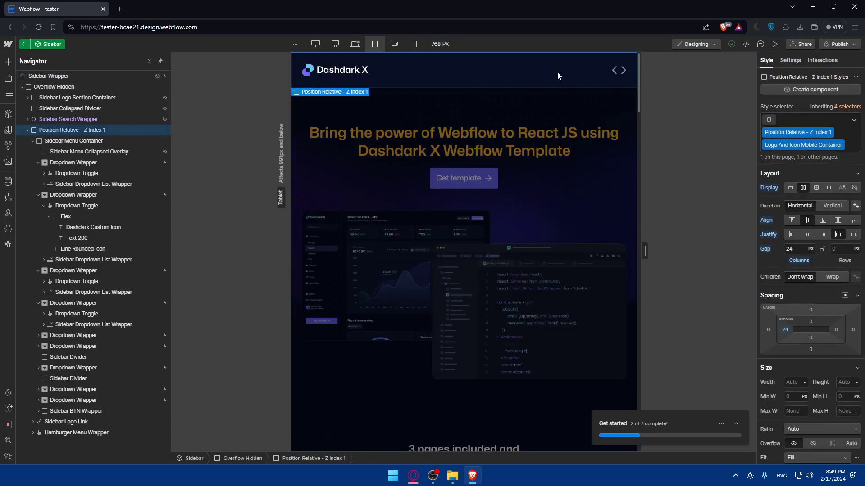
click(396, 45)
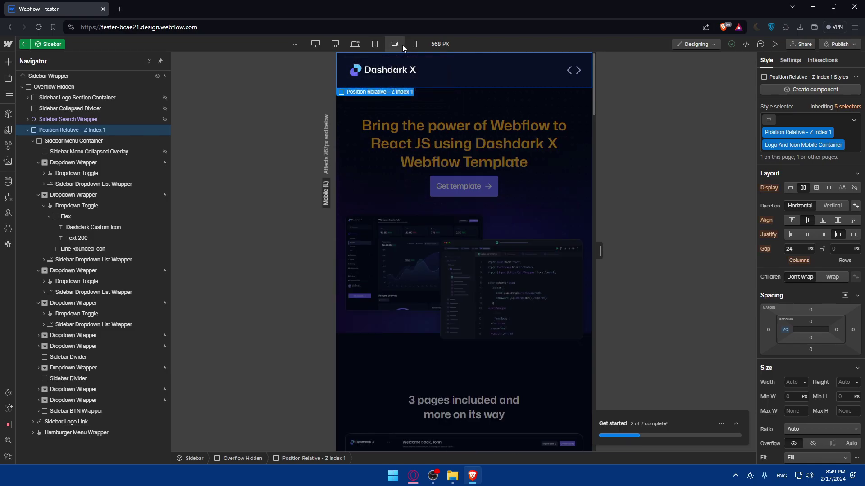
click(411, 43)
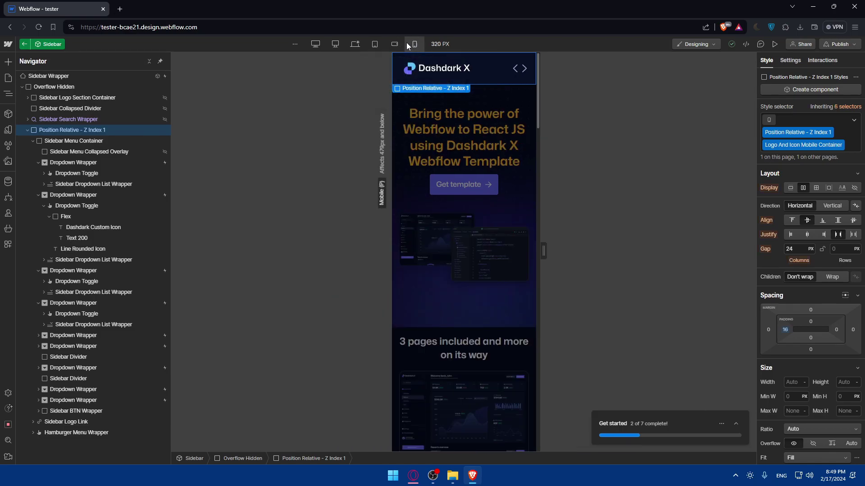
click(354, 44)
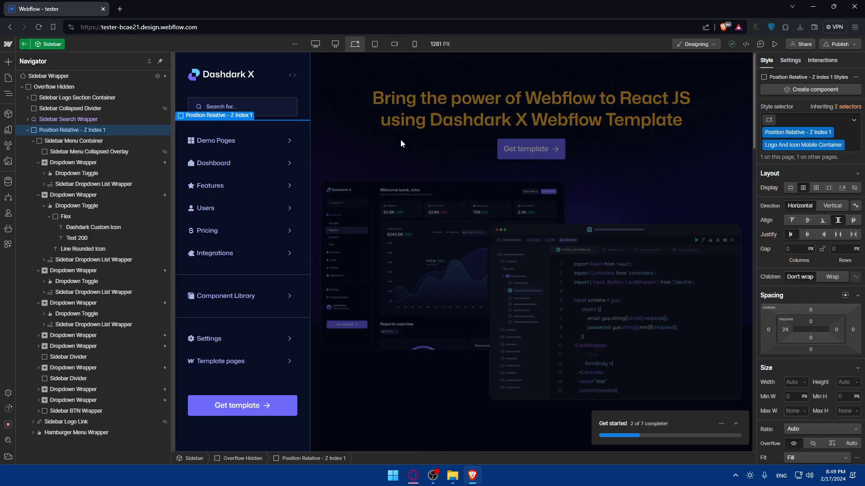
Enter preview mode and switch the preview to tablet width.
click(775, 44)
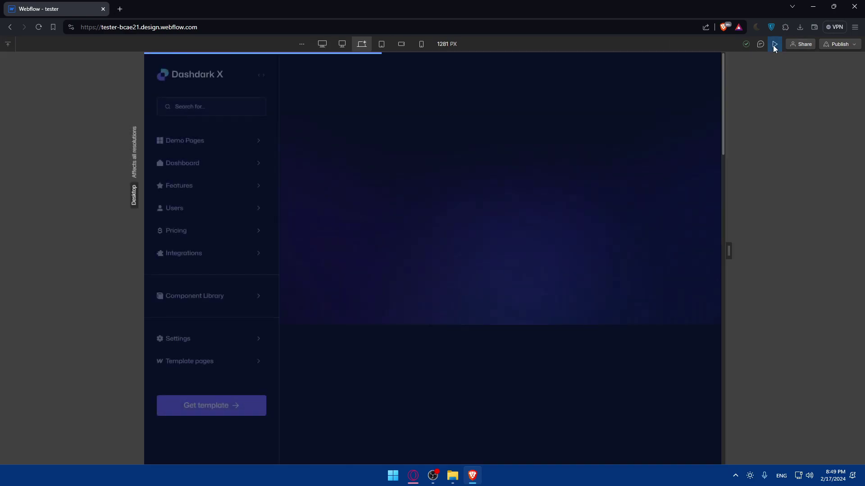
click(382, 44)
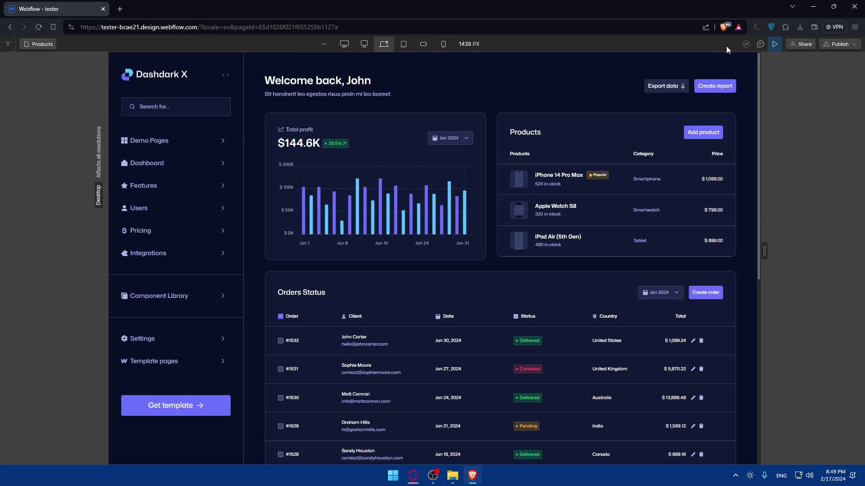
Exit Preview and open the Publish destination menu with staging ticked, leaving it unpublished.
click(777, 43)
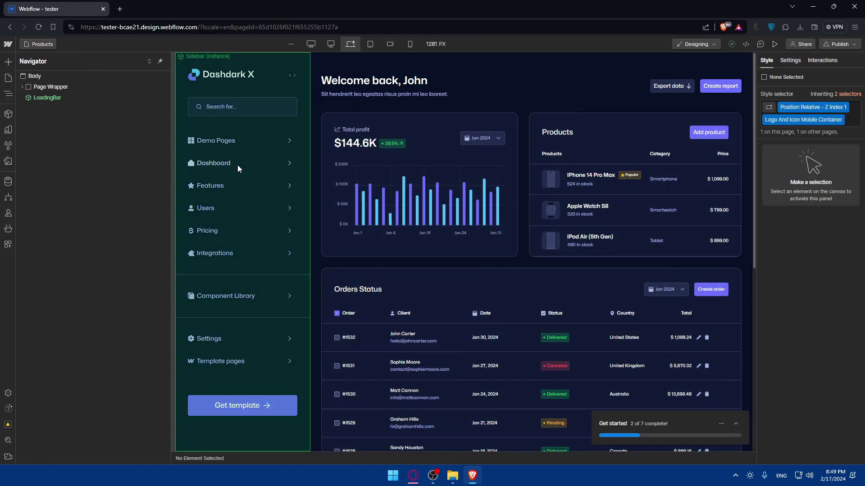
click(849, 44)
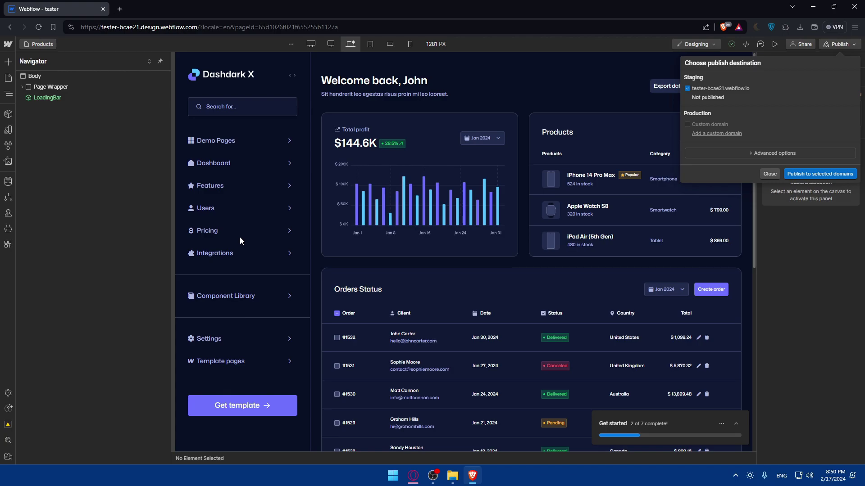
click(413, 475)
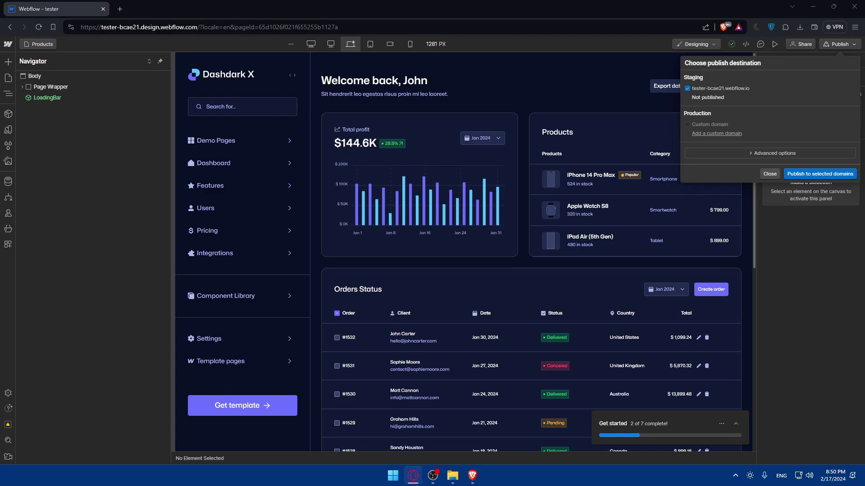